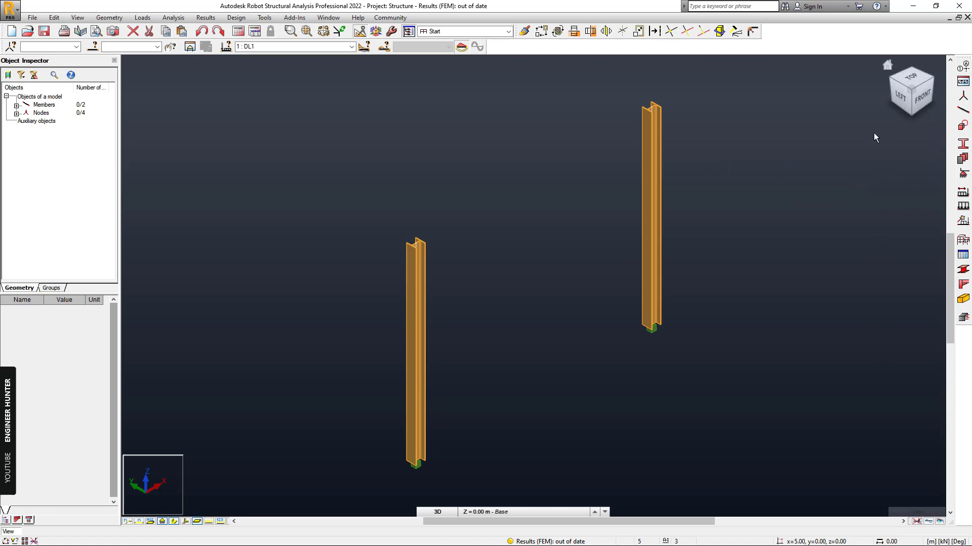
Open the Sections list and start a new section, moving its dialog to screen centre.
{"action": "left_click", "coordinate": [962, 145]}
{"action": "left_click_drag", "start_coordinate": [769, 162], "coordinate": [746, 113]}
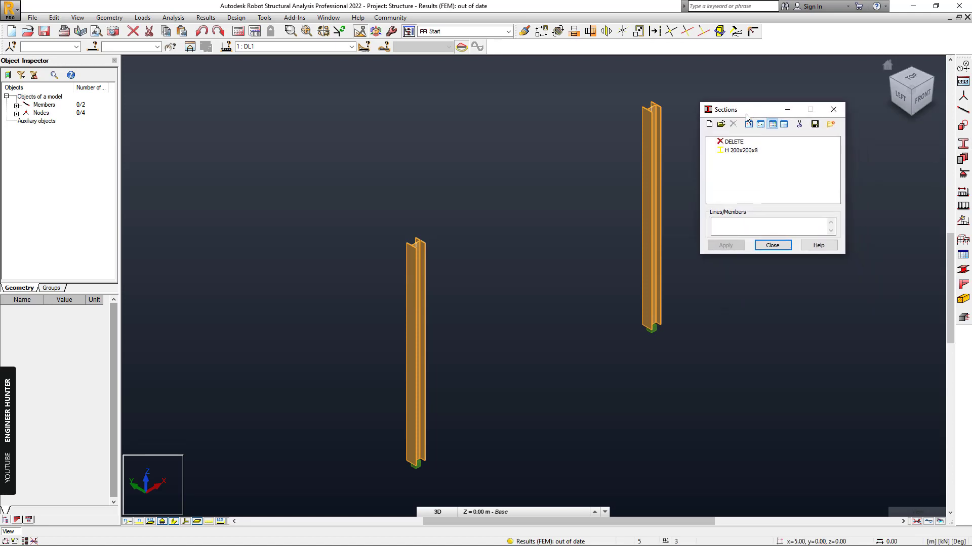
{"action": "left_click", "coordinate": [711, 124]}
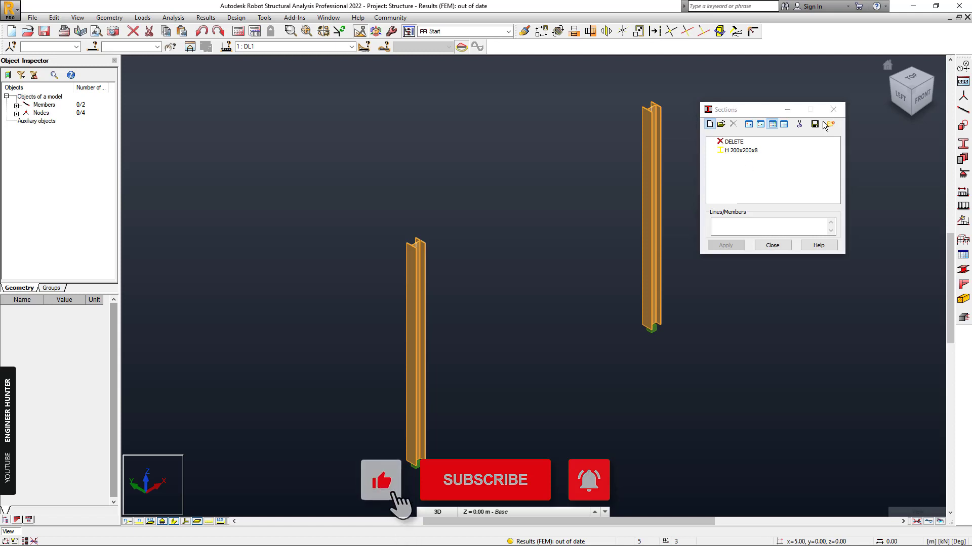
{"action": "left_click_drag", "start_coordinate": [820, 165], "coordinate": [542, 126]}
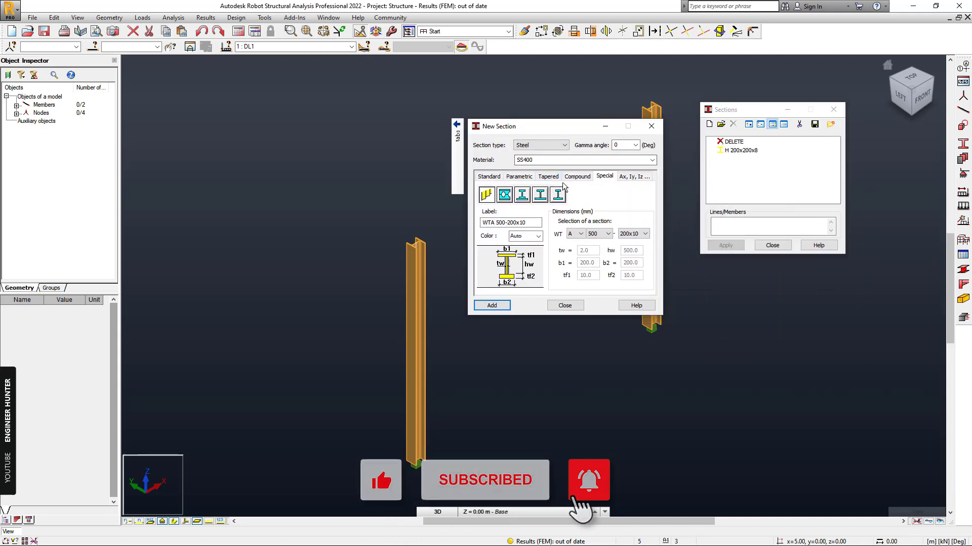
Make the special section a castellated beam with round openings and open the base profile selection.
{"action": "left_click", "coordinate": [505, 195]}
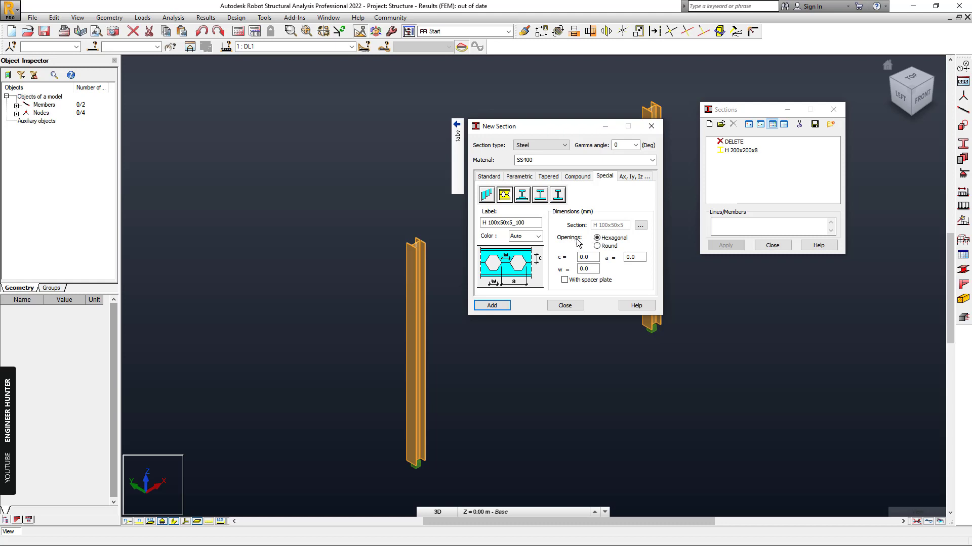
{"action": "left_click", "coordinate": [597, 246]}
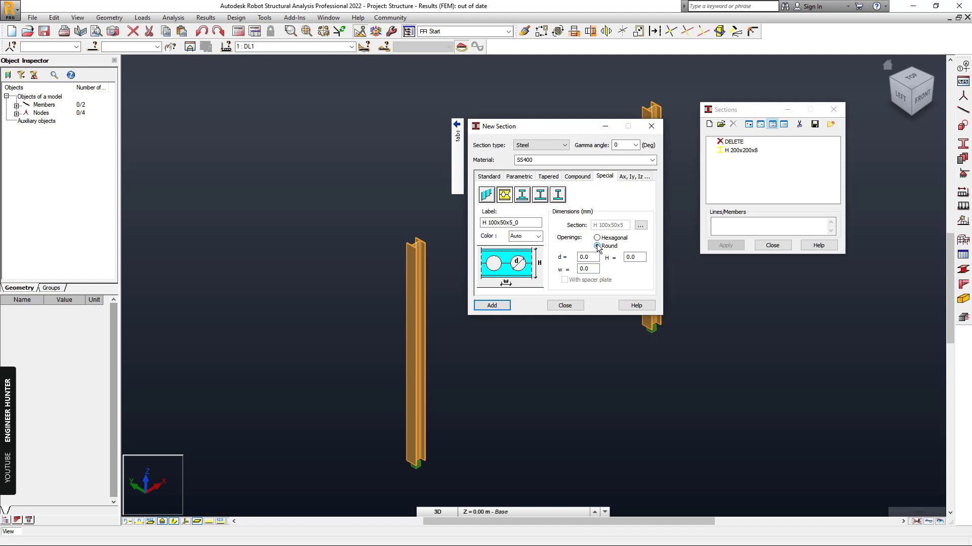
{"action": "left_click", "coordinate": [641, 227]}
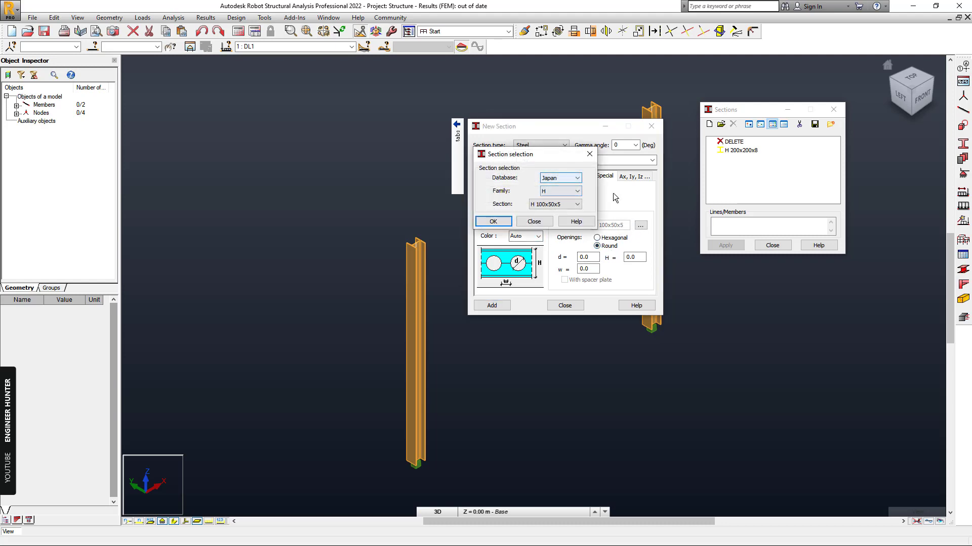
Check the section database list, keep Japan selected, and close the profile selection.
{"action": "left_click_drag", "start_coordinate": [561, 160], "coordinate": [480, 159]}
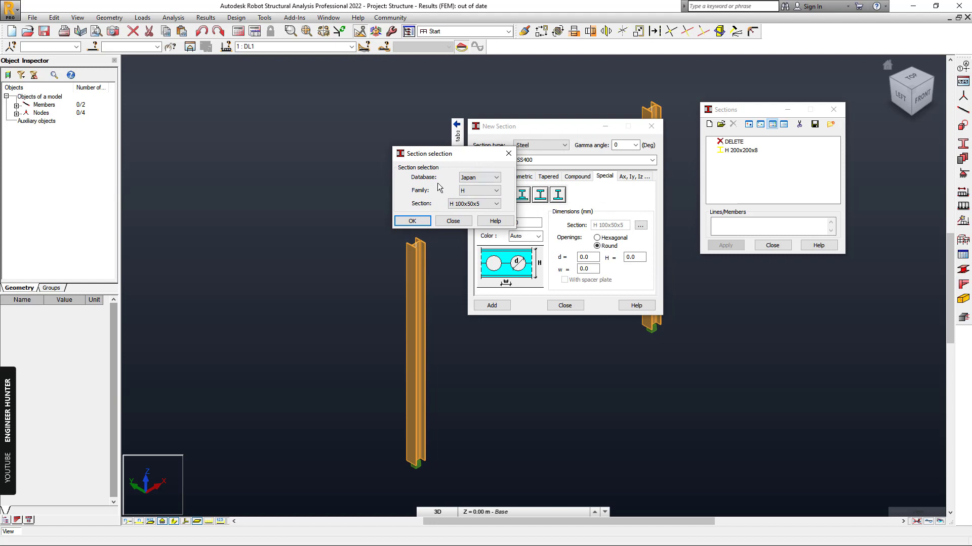
{"action": "left_click", "coordinate": [478, 178]}
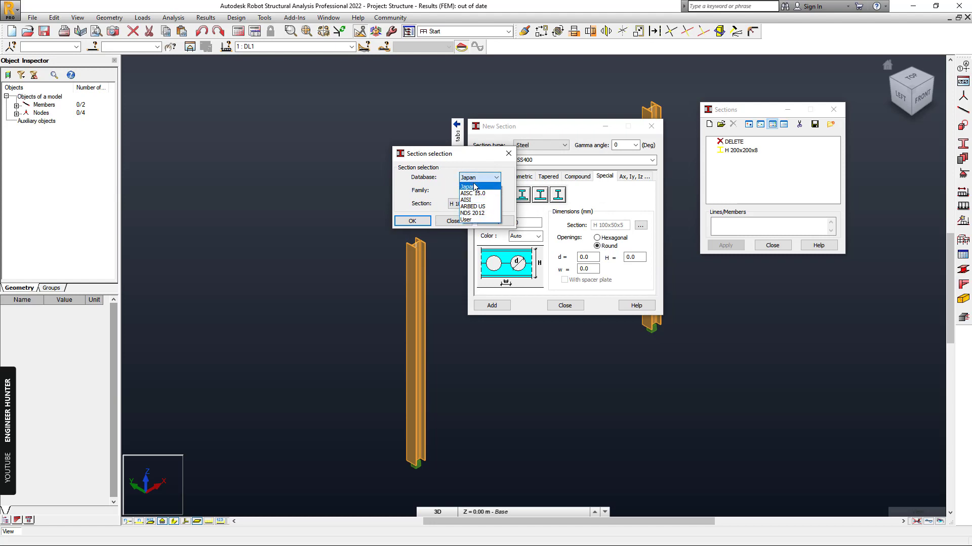
{"action": "left_click", "coordinate": [477, 186]}
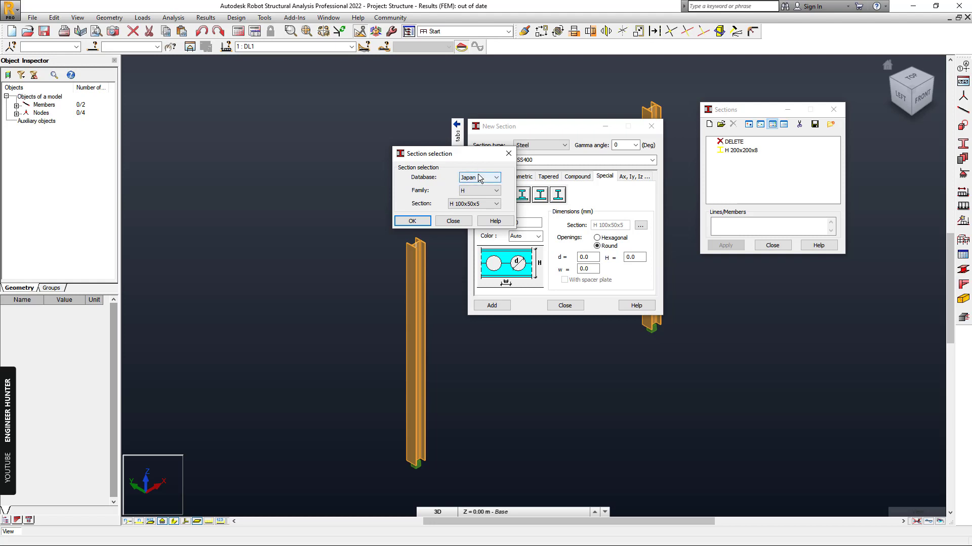
{"action": "left_click", "coordinate": [478, 179]}
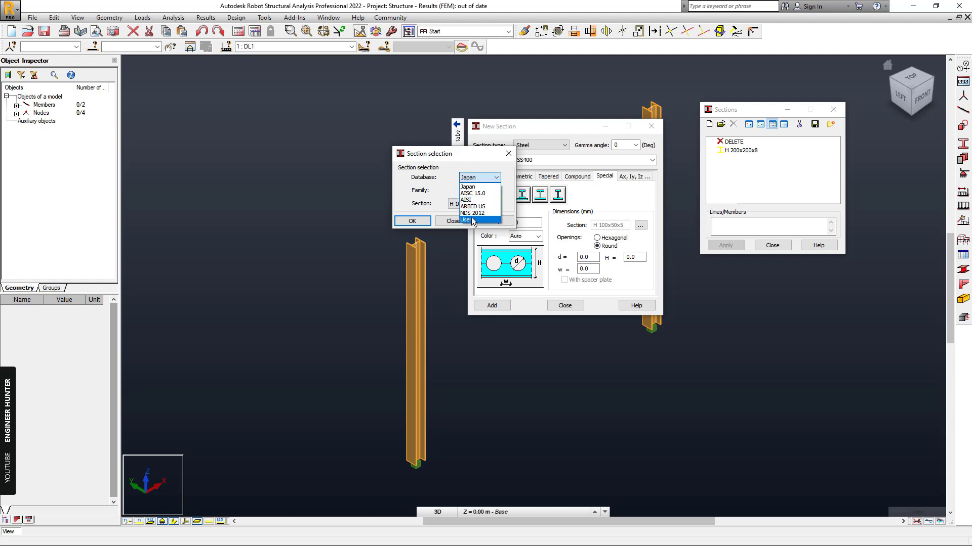
{"action": "left_click", "coordinate": [428, 135]}
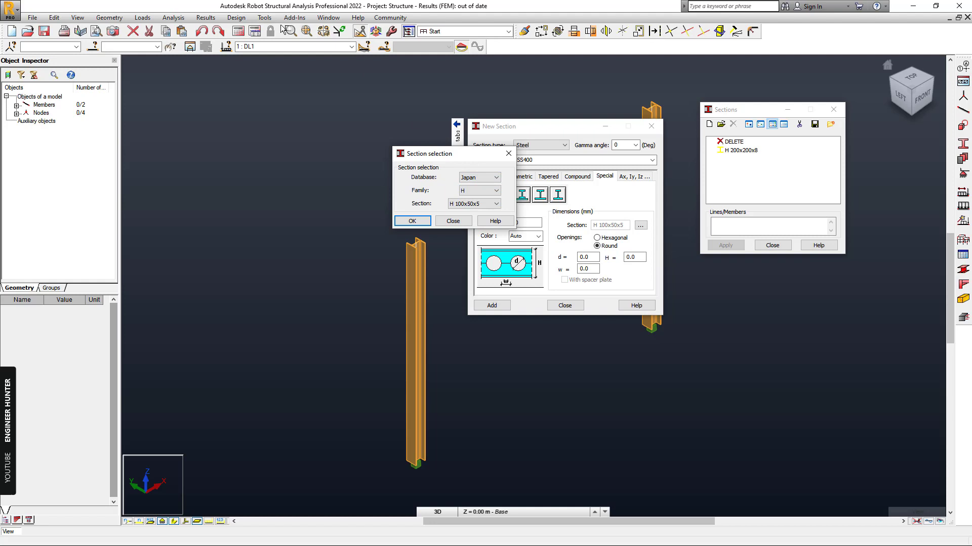
{"action": "left_click", "coordinate": [507, 154]}
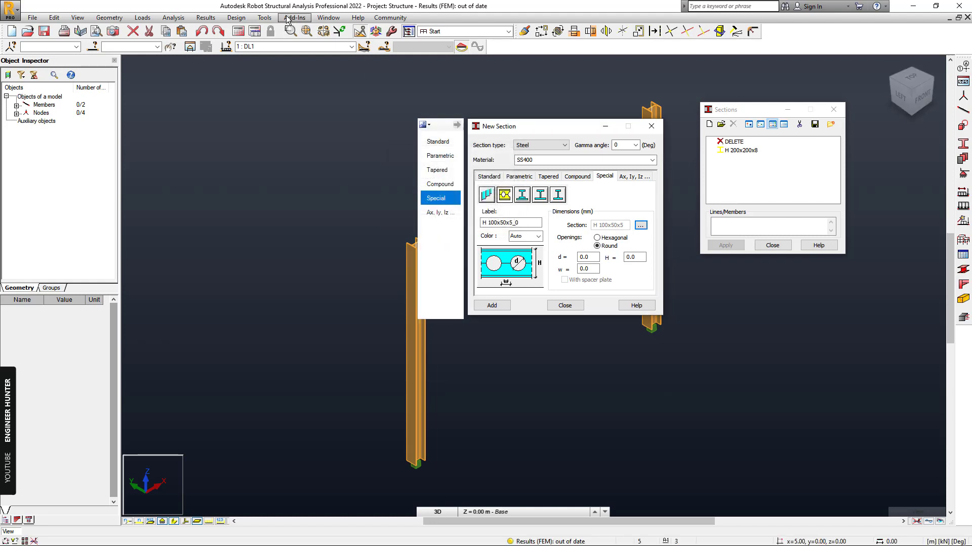
{"action": "left_click", "coordinate": [295, 17]}
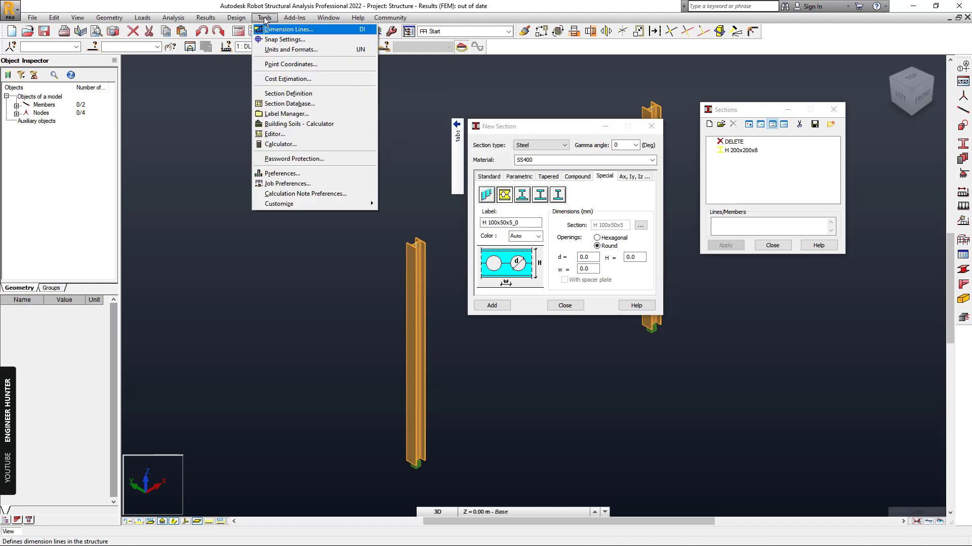
{"action": "left_click", "coordinate": [287, 184]}
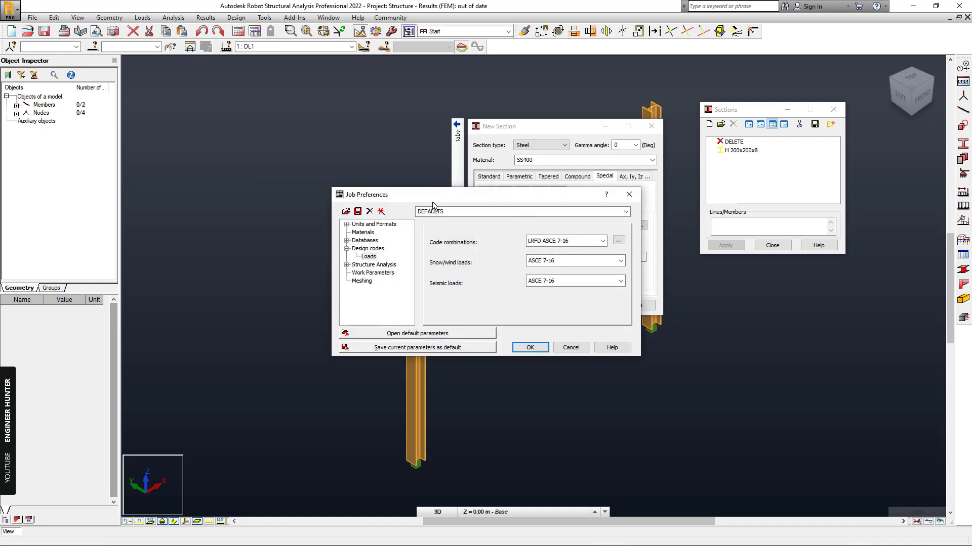
{"action": "left_click", "coordinate": [364, 240]}
{"action": "double_click", "coordinate": [364, 240]}
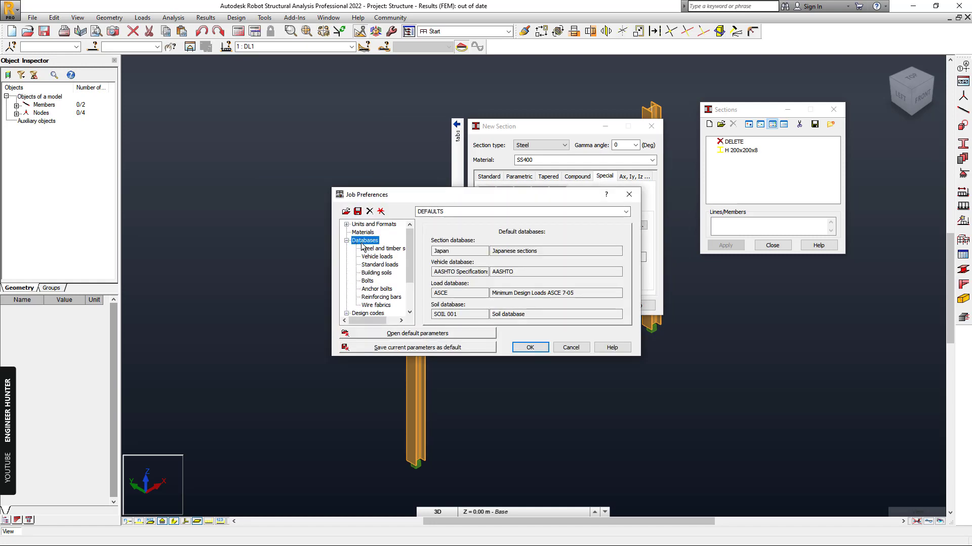
{"action": "left_click", "coordinate": [385, 249]}
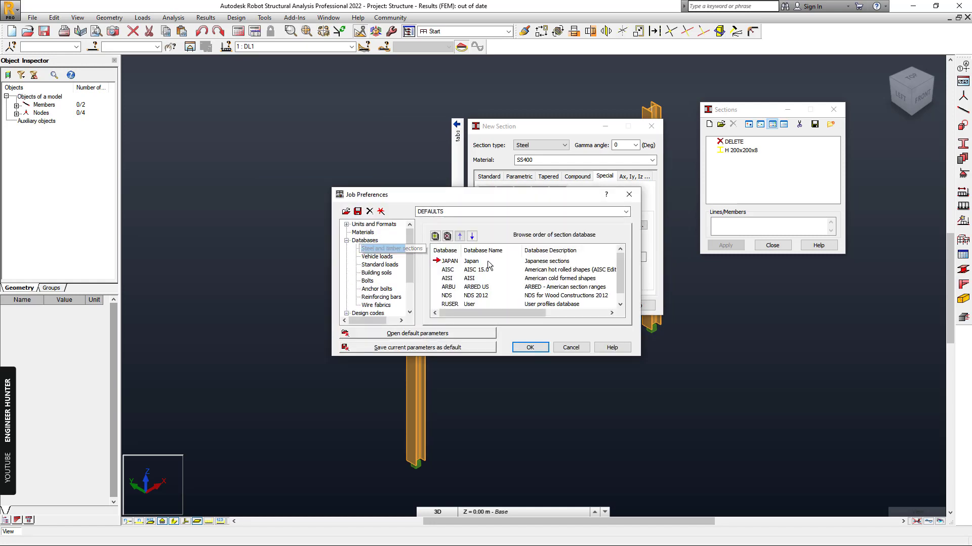
{"action": "left_click", "coordinate": [436, 237]}
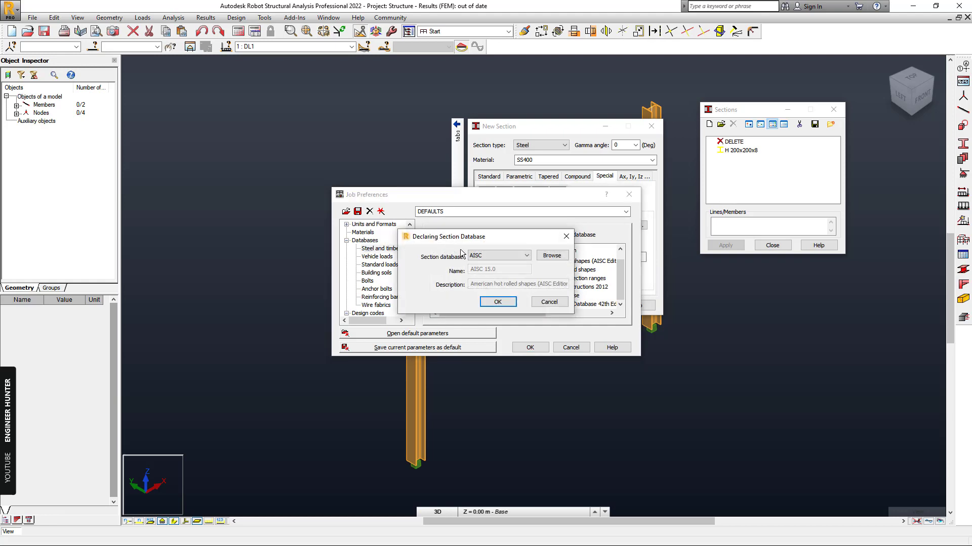
{"action": "left_click", "coordinate": [525, 255]}
{"action": "left_click", "coordinate": [506, 238]}
{"action": "left_click", "coordinate": [565, 236]}
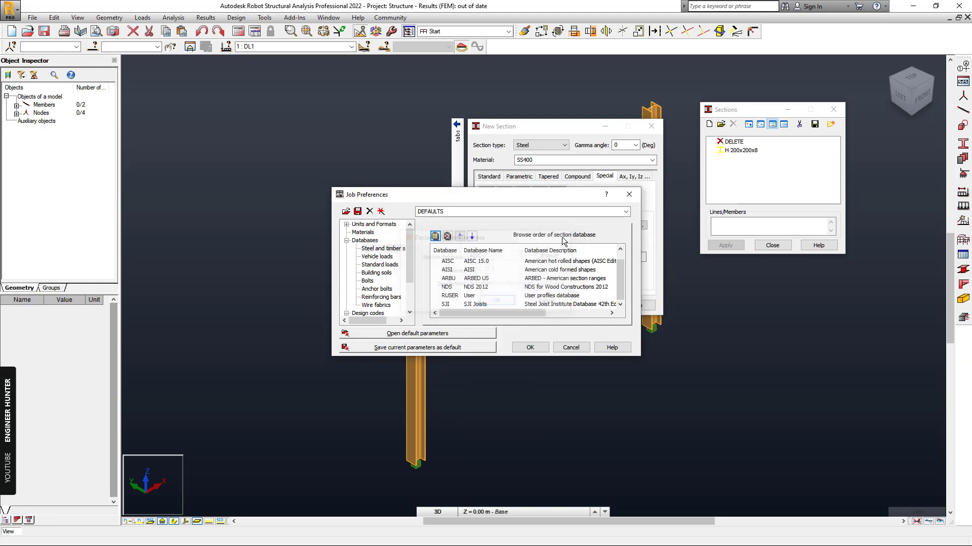
{"action": "left_click", "coordinate": [571, 347]}
{"action": "left_click", "coordinate": [295, 18]}
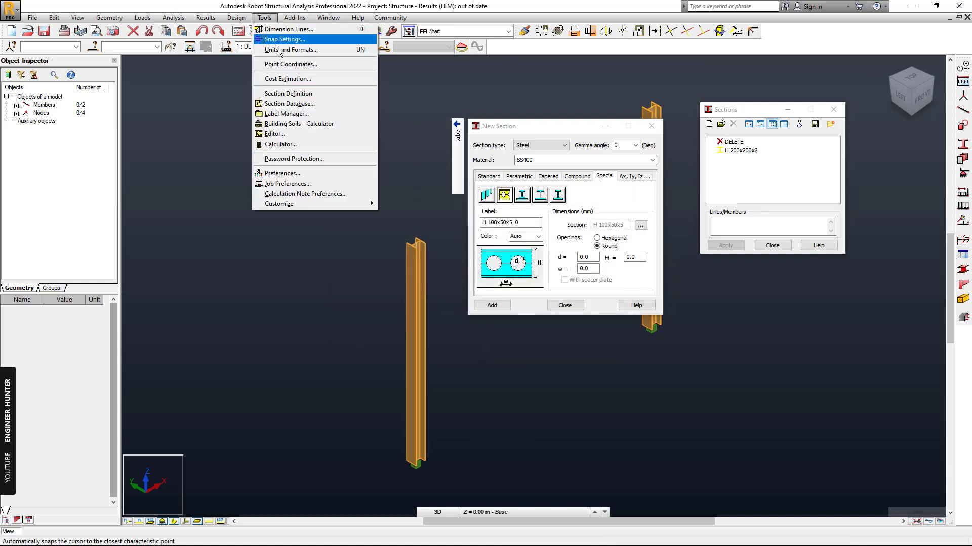
Pick H 198x99x4.5 from the H profiles as the cellular section's base profile.
{"action": "left_click", "coordinate": [537, 124]}
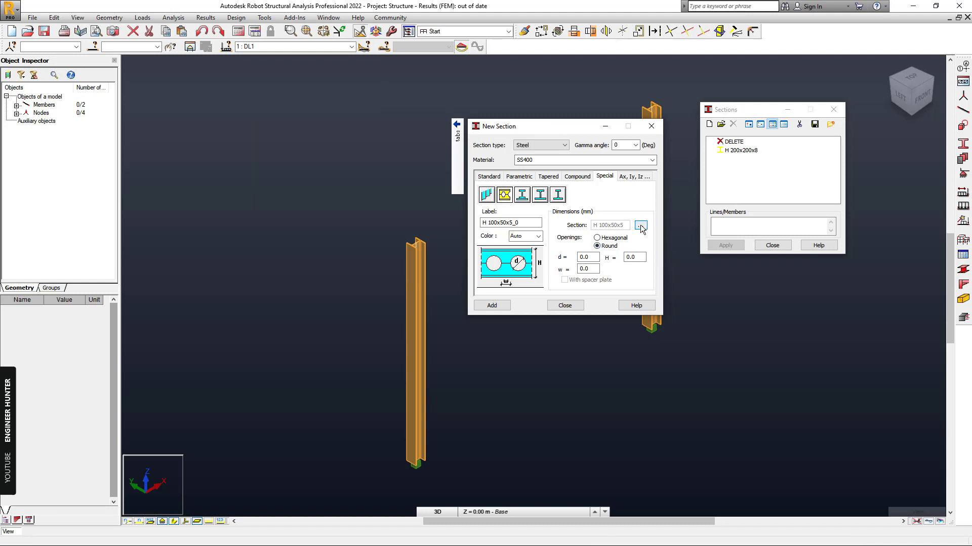
{"action": "left_click", "coordinate": [640, 225]}
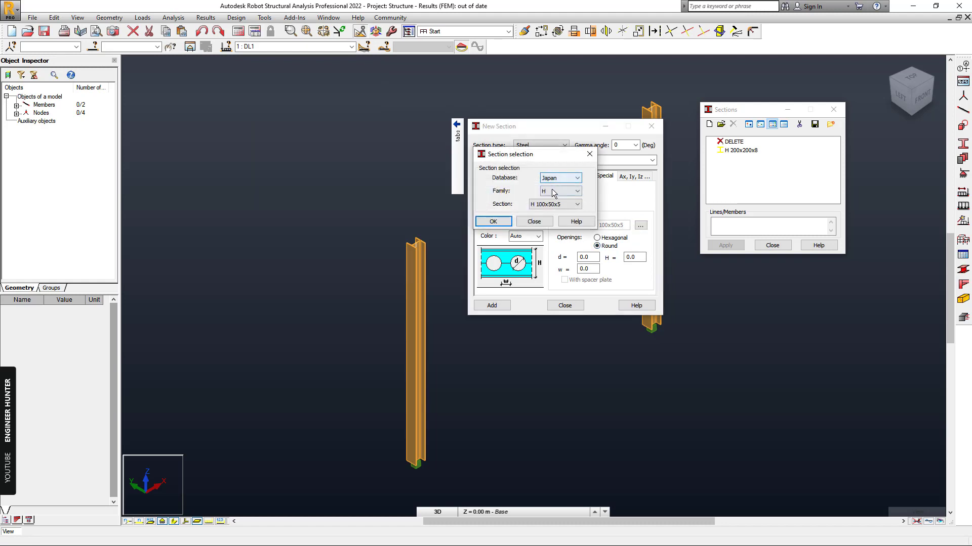
{"action": "left_click", "coordinate": [554, 204]}
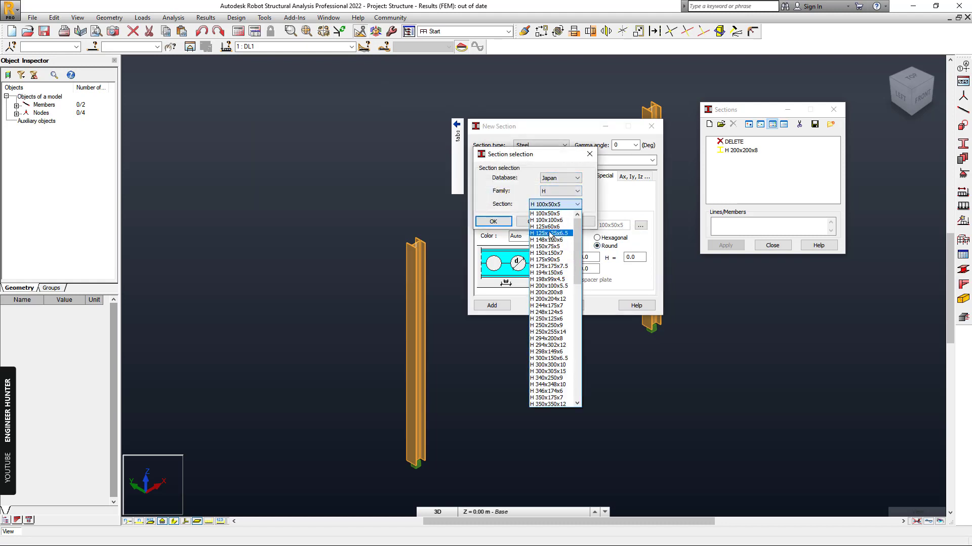
{"action": "left_click", "coordinate": [551, 279]}
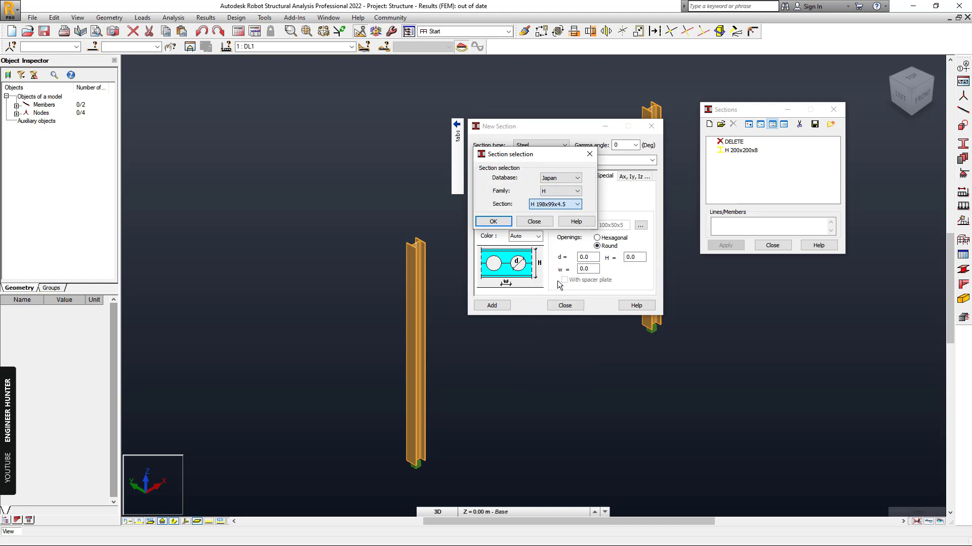
{"action": "left_click", "coordinate": [494, 222]}
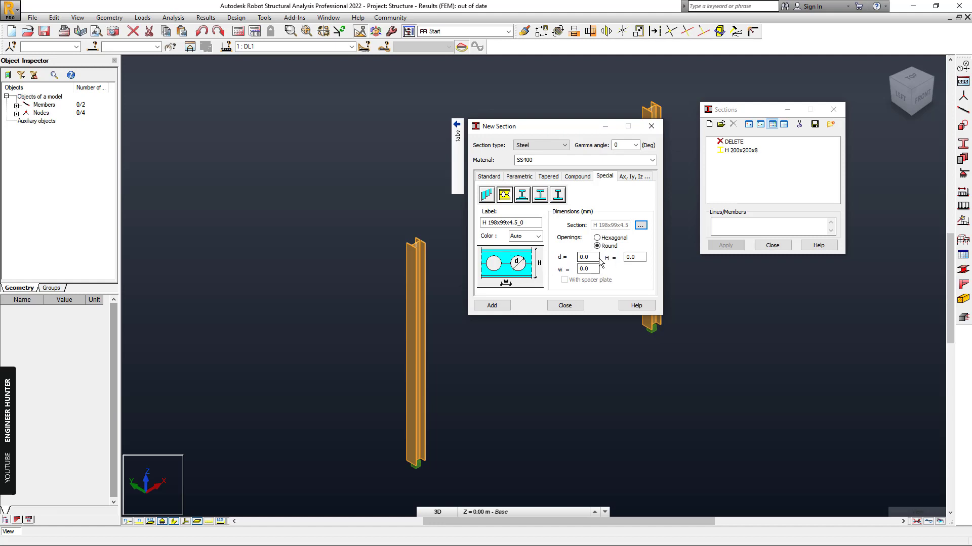
Set beam height and opening diameter, then add section H 198x99x4.5_380 and close the dialogs.
{"action": "left_click", "coordinate": [635, 259]}
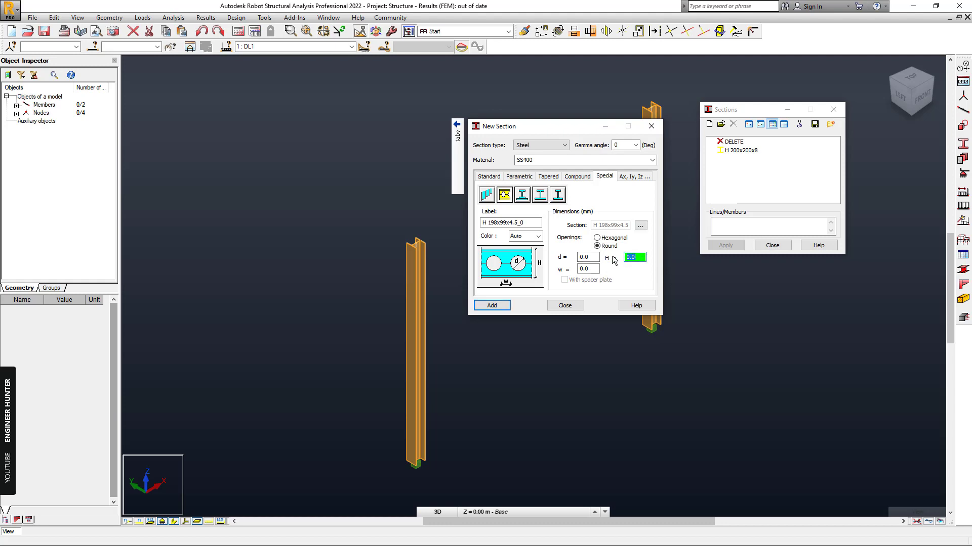
{"action": "type", "text": "380"}
{"action": "left_click", "coordinate": [584, 258]}
{"action": "type", "text": "0"}
{"action": "key", "text": "Tab"}
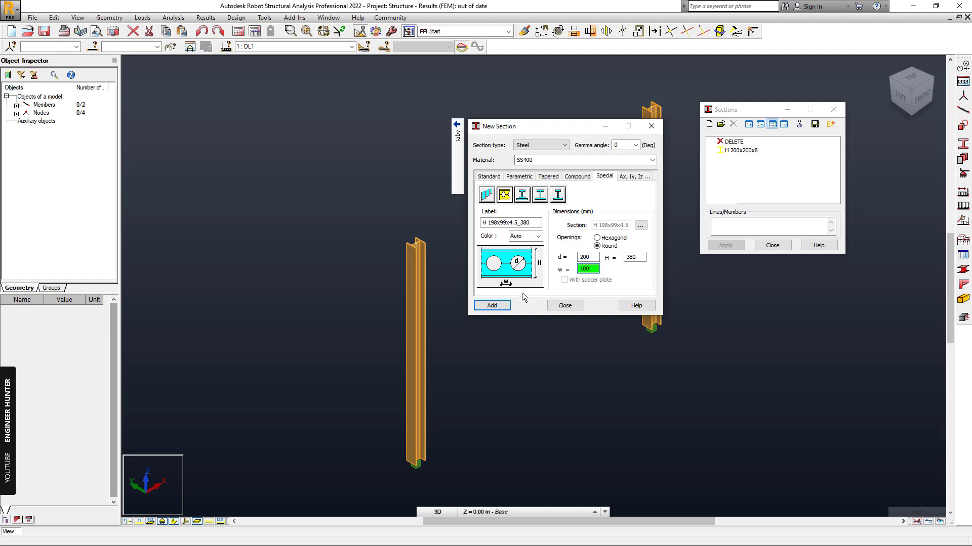
{"action": "left_click", "coordinate": [492, 306]}
{"action": "left_click", "coordinate": [565, 306]}
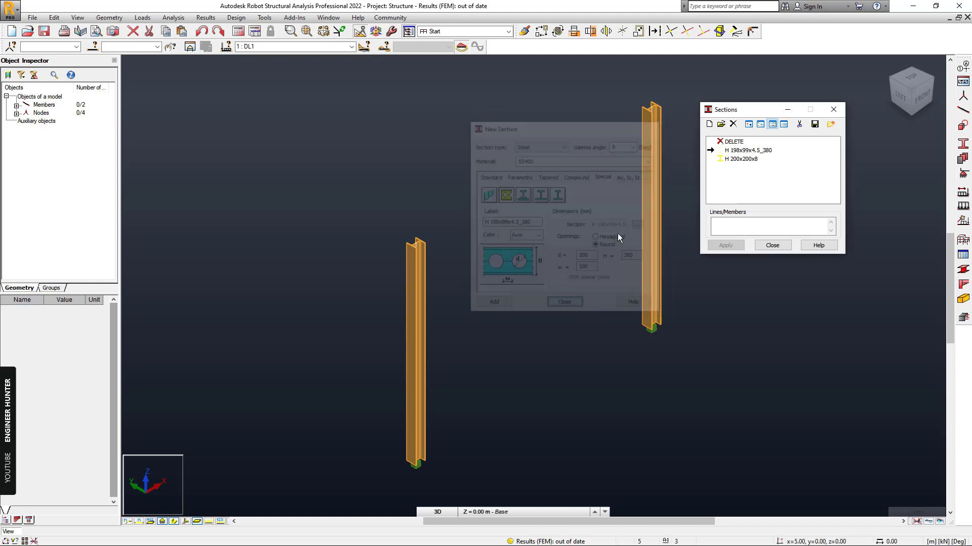
{"action": "left_click", "coordinate": [771, 246]}
Place a beam with section H 198x99x4.5_380 between the two column tops.
{"action": "left_click", "coordinate": [962, 113]}
{"action": "left_click", "coordinate": [868, 153]}
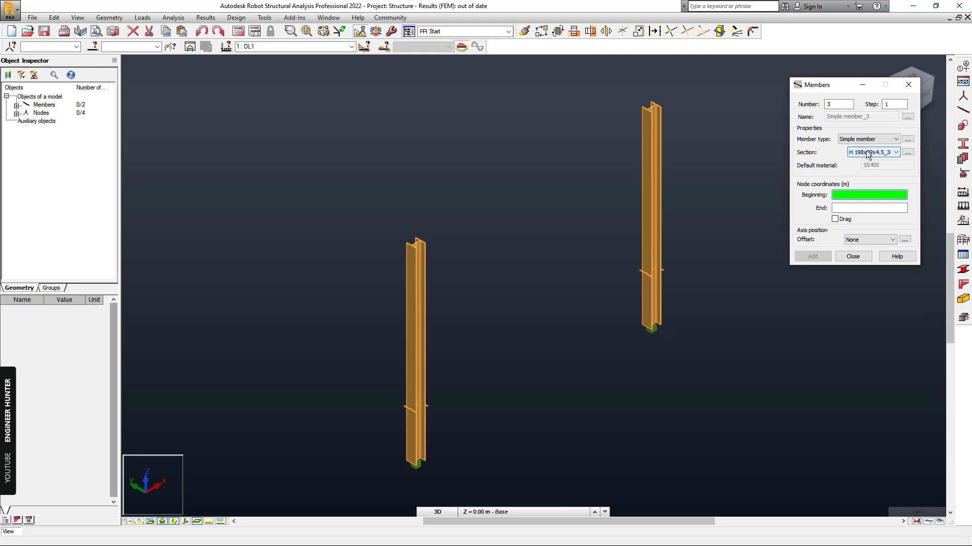
{"action": "left_click", "coordinate": [415, 244]}
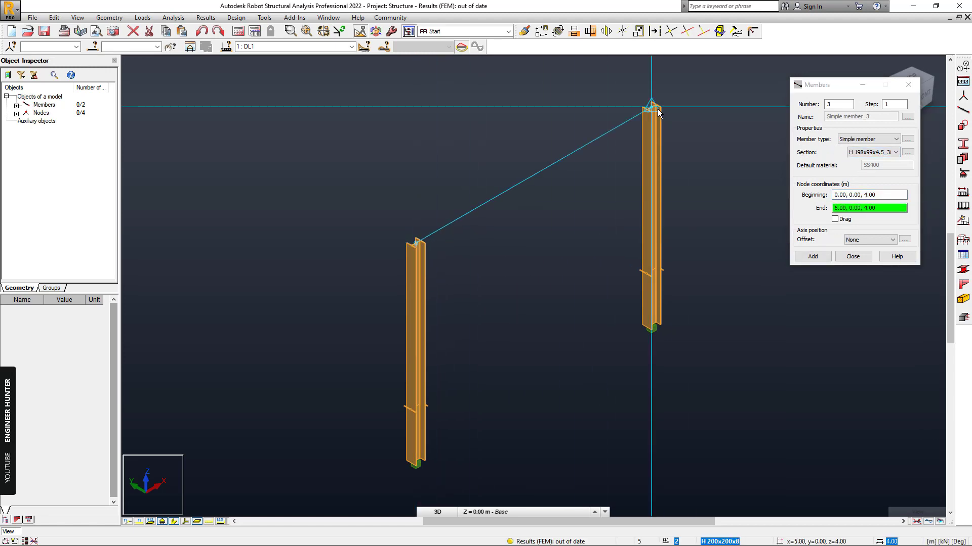
{"action": "left_click", "coordinate": [657, 113]}
{"action": "left_click", "coordinate": [852, 257]}
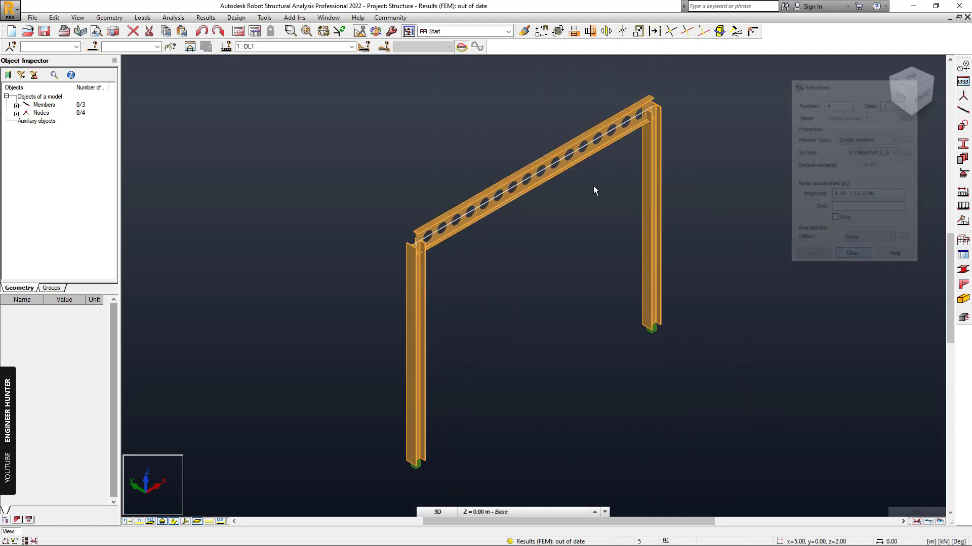
Apply an Upper flange offset to the selected perforated beam via Additional Attributes > Offsets.
{"action": "left_click_drag", "start_coordinate": [553, 218], "coordinate": [505, 158]}
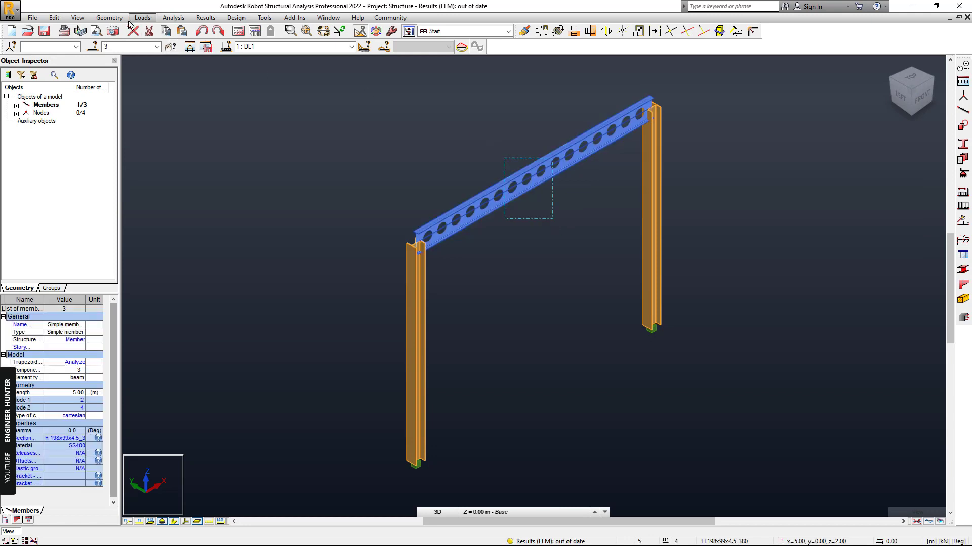
{"action": "left_click", "coordinate": [109, 17]}
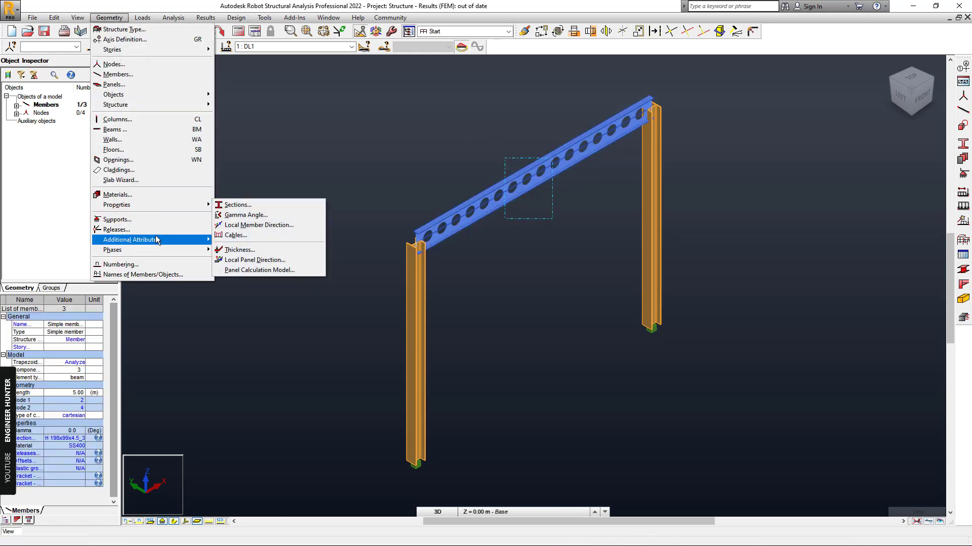
{"action": "mouse_move", "coordinate": [132, 240]}
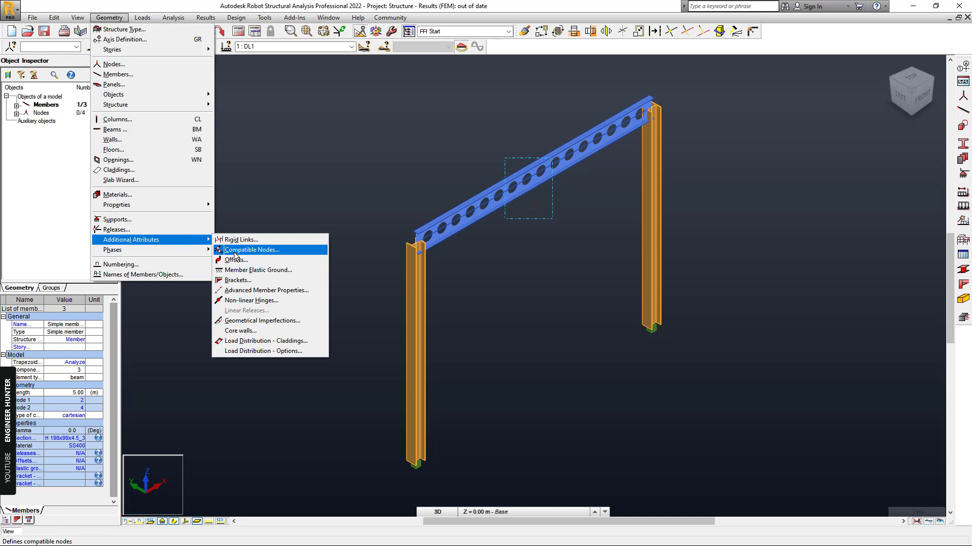
{"action": "left_click", "coordinate": [250, 261]}
{"action": "left_click", "coordinate": [859, 112]}
{"action": "left_click", "coordinate": [844, 200]}
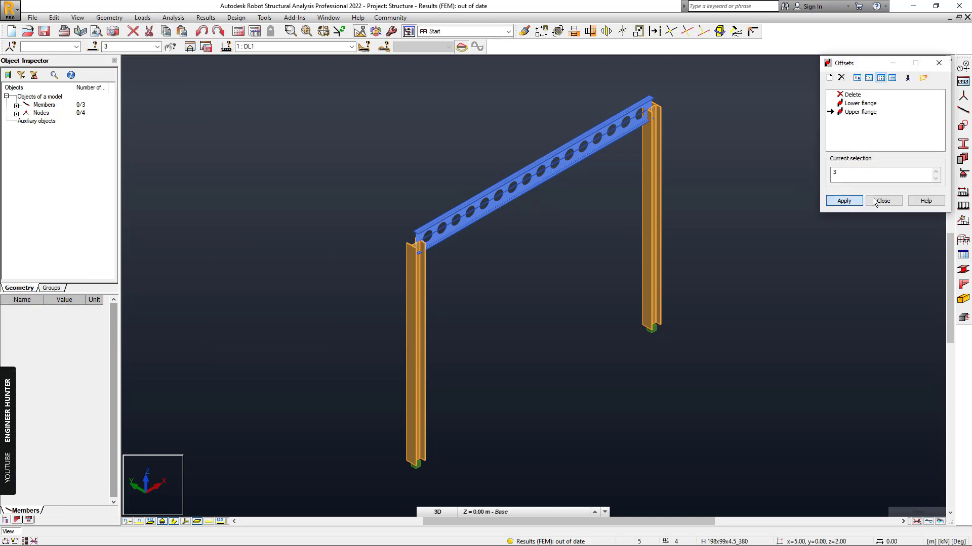
{"action": "left_click", "coordinate": [883, 200]}
{"action": "middle_click_drag", "start_coordinate": [762, 259], "coordinate": [703, 301], "text": "shift"}
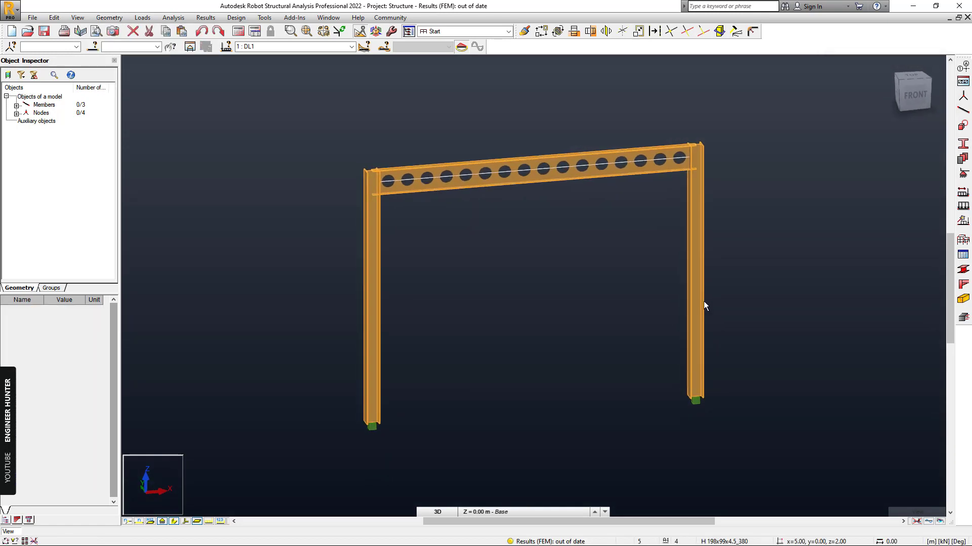
{"action": "scroll", "coordinate": [587, 139], "scroll_direction": "up", "scroll_amount": 3}
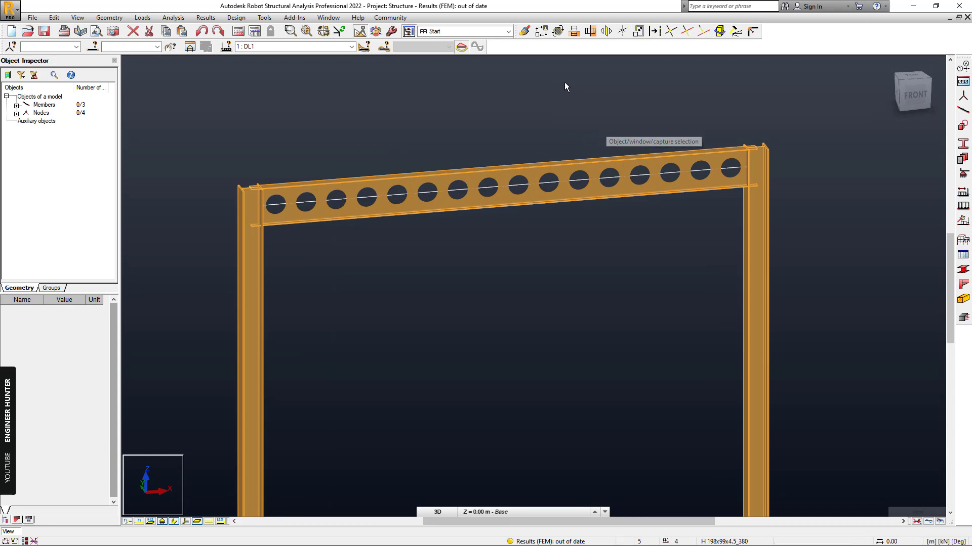
Orbit the frame and select the top beam several times to inspect it.
{"action": "mouse_move", "coordinate": [693, 127]}
{"action": "middle_mouse_down", "text": "shift"}
{"action": "mouse_move", "coordinate": [712, 131]}
{"action": "mouse_move", "coordinate": [538, 104]}
{"action": "middle_mouse_up", "text": "shift"}
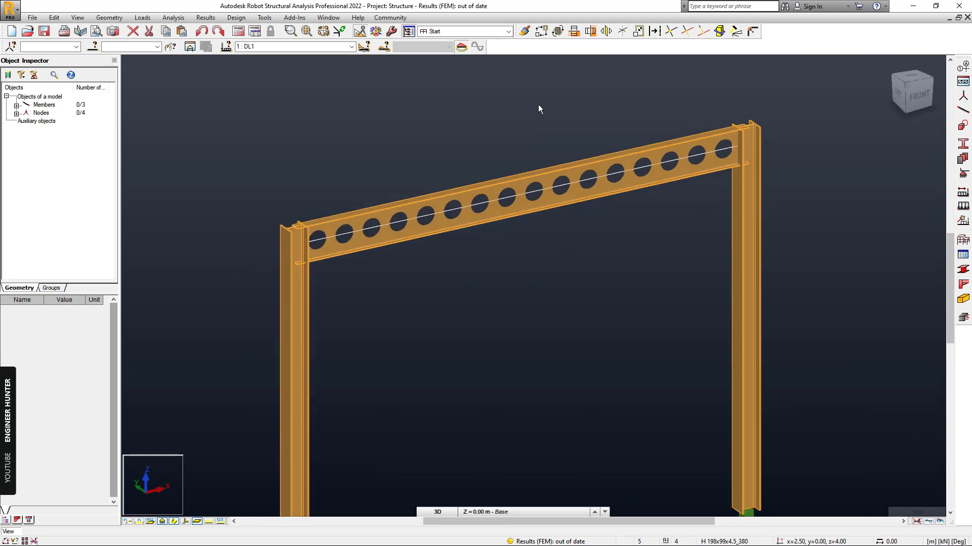
{"action": "left_click_drag", "start_coordinate": [635, 238], "coordinate": [555, 146]}
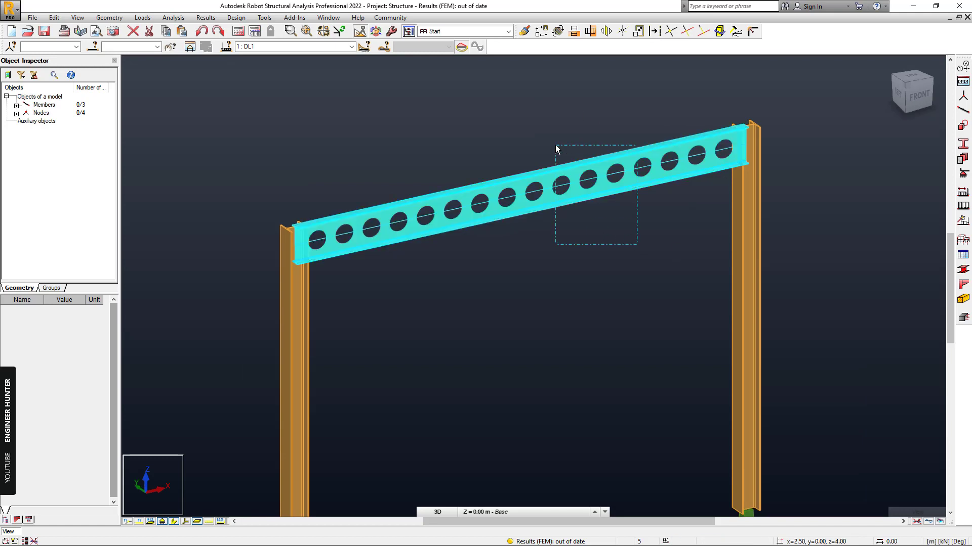
{"action": "left_click", "coordinate": [507, 134]}
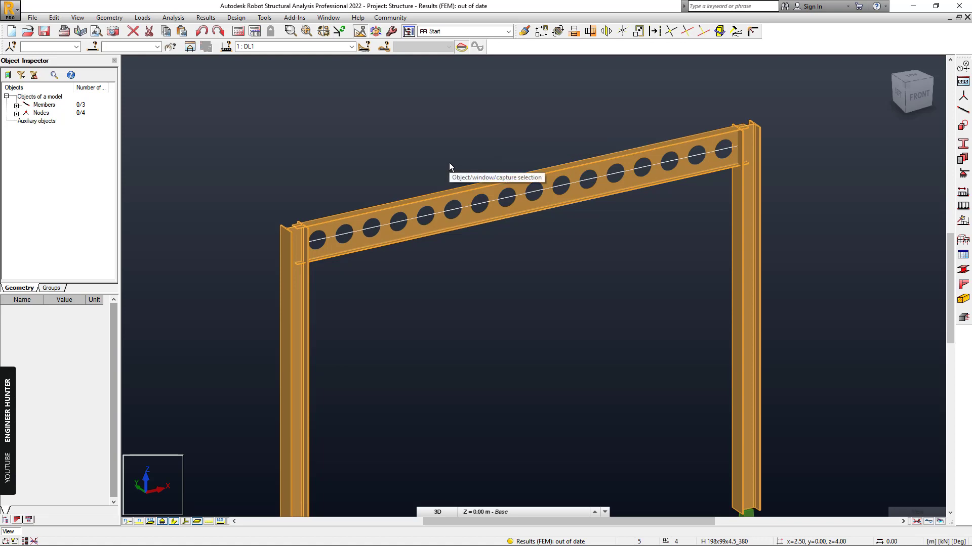
{"action": "scroll", "coordinate": [447, 182], "scroll_direction": "up", "scroll_amount": 4}
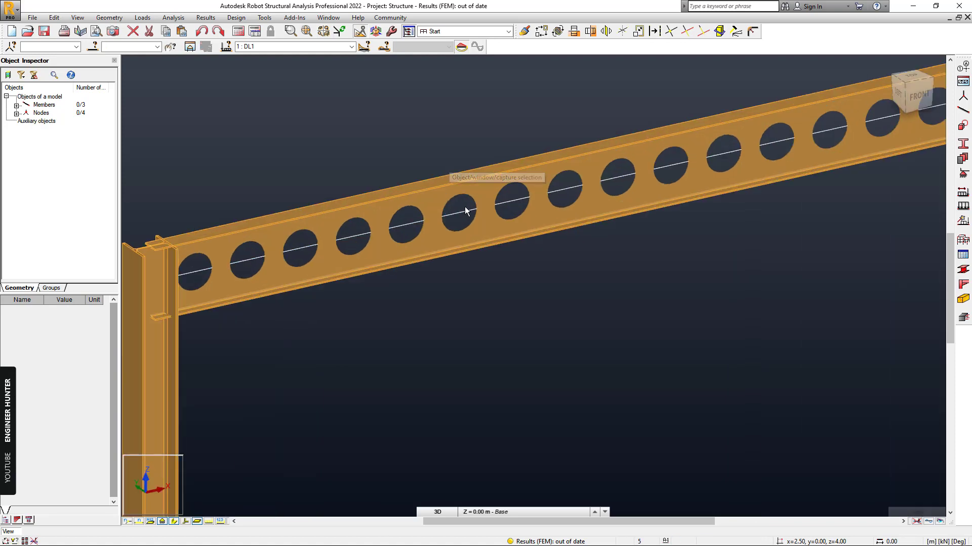
{"action": "left_click", "coordinate": [395, 215]}
{"action": "left_click", "coordinate": [423, 283]}
{"action": "scroll", "coordinate": [423, 284], "scroll_direction": "down", "scroll_amount": 4}
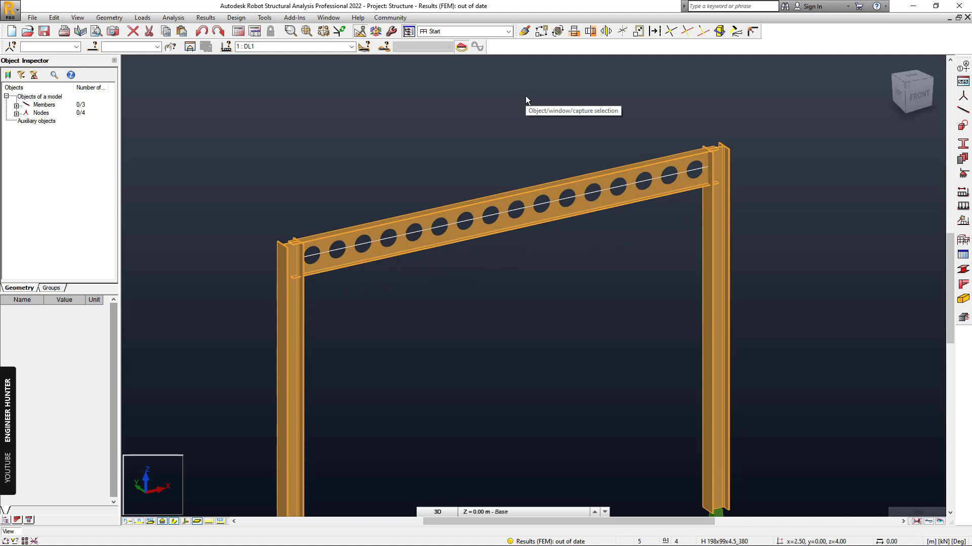
{"action": "scroll", "coordinate": [645, 138], "scroll_direction": "down", "scroll_amount": 3}
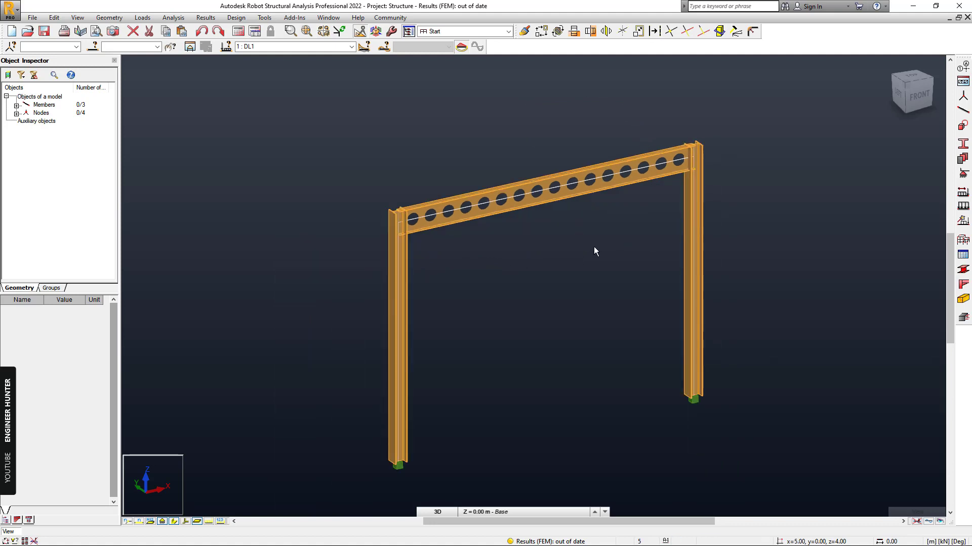
{"action": "left_click", "coordinate": [539, 189]}
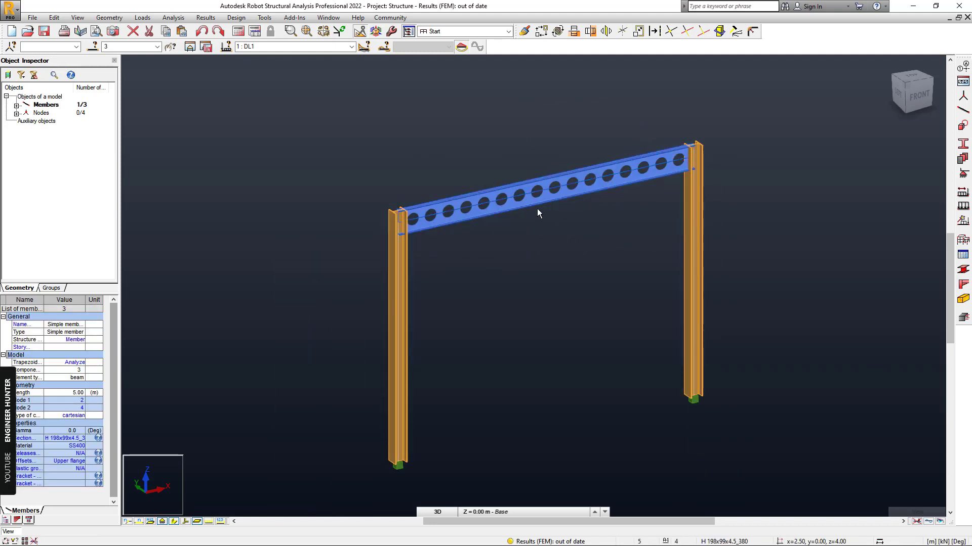
{"action": "left_click", "coordinate": [615, 144]}
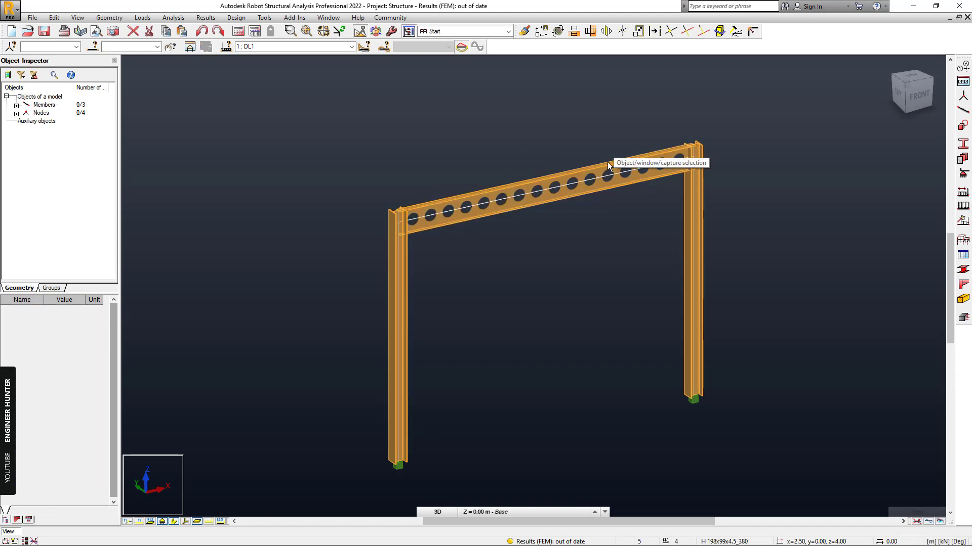
{"action": "scroll", "coordinate": [558, 242], "scroll_direction": "down", "scroll_amount": 1}
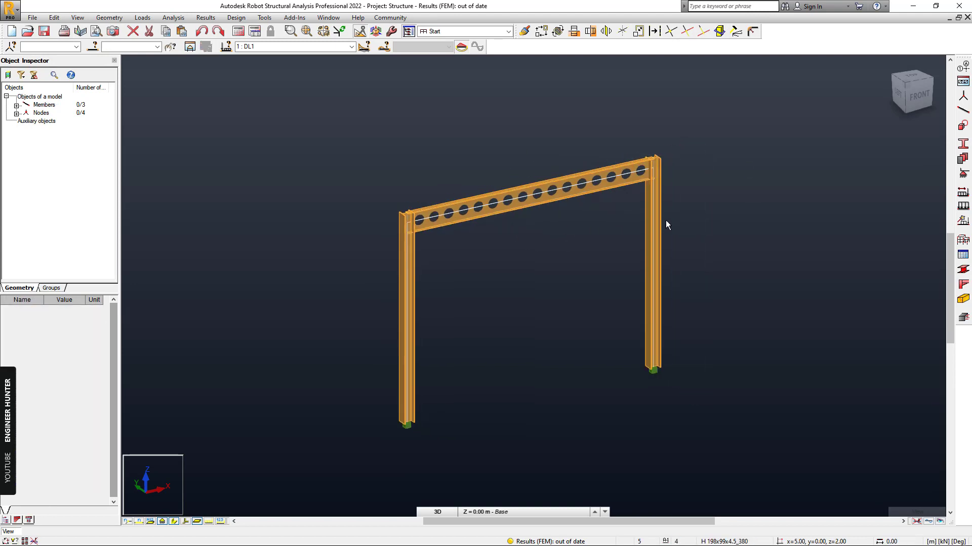
{"action": "scroll", "coordinate": [661, 221], "scroll_direction": "down", "scroll_amount": 2}
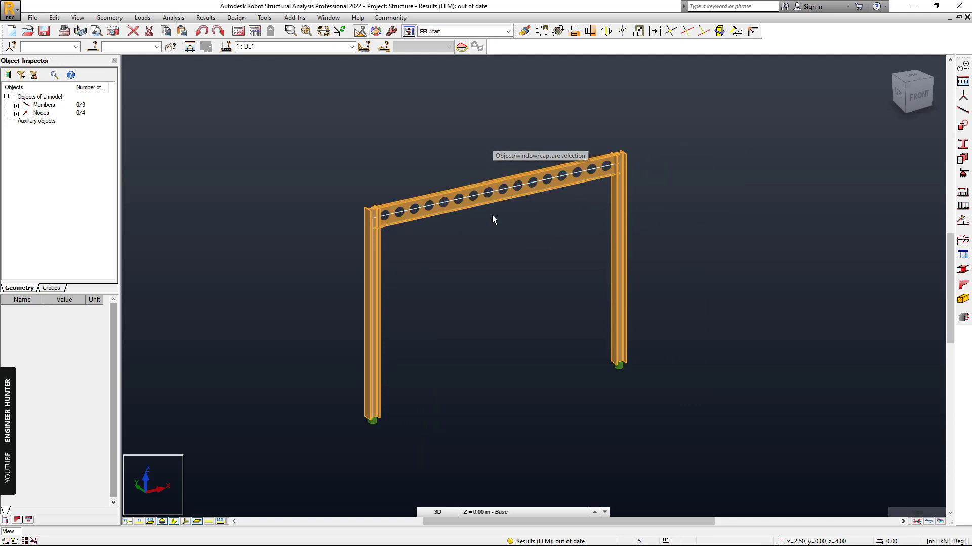
Check the top beam once more, then run the structural calculations.
{"action": "left_click", "coordinate": [477, 190]}
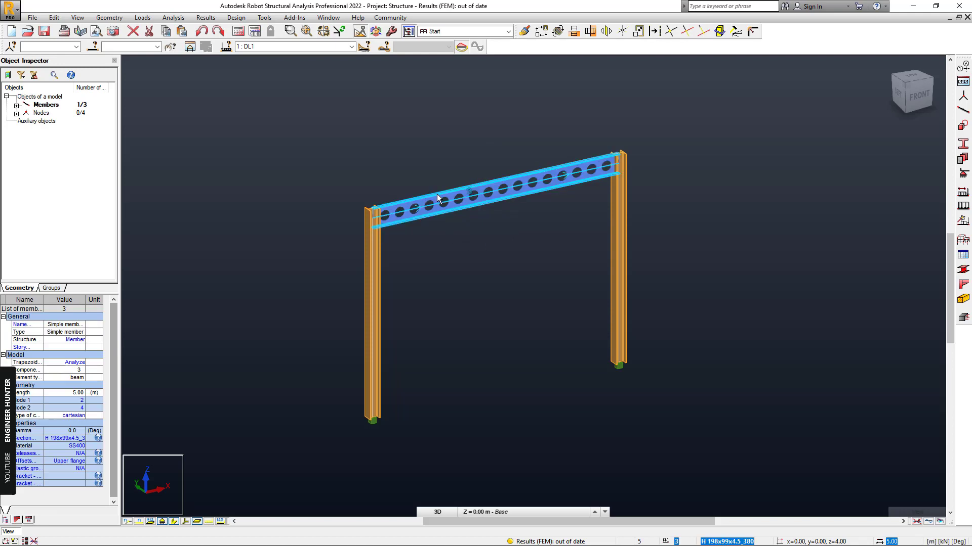
{"action": "left_click", "coordinate": [415, 130]}
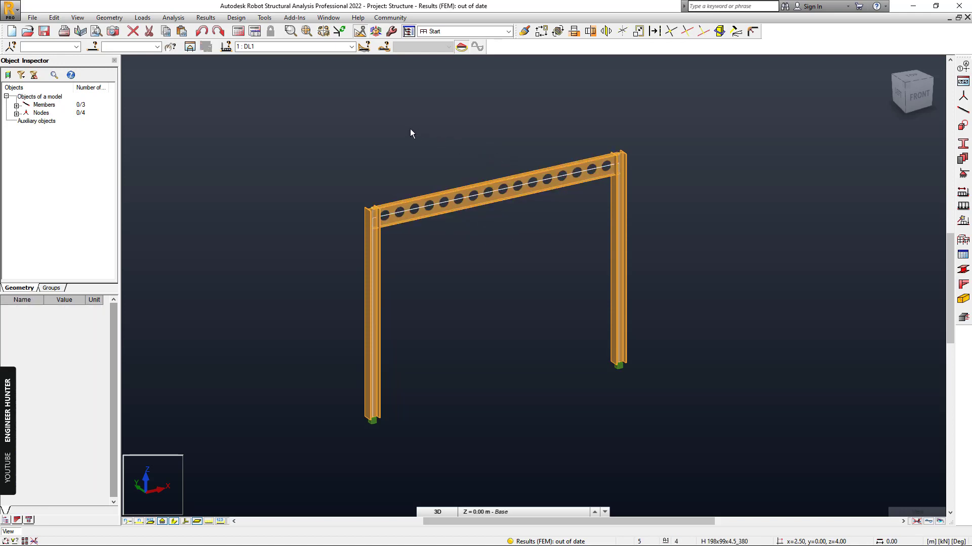
{"action": "left_click", "coordinate": [238, 30]}
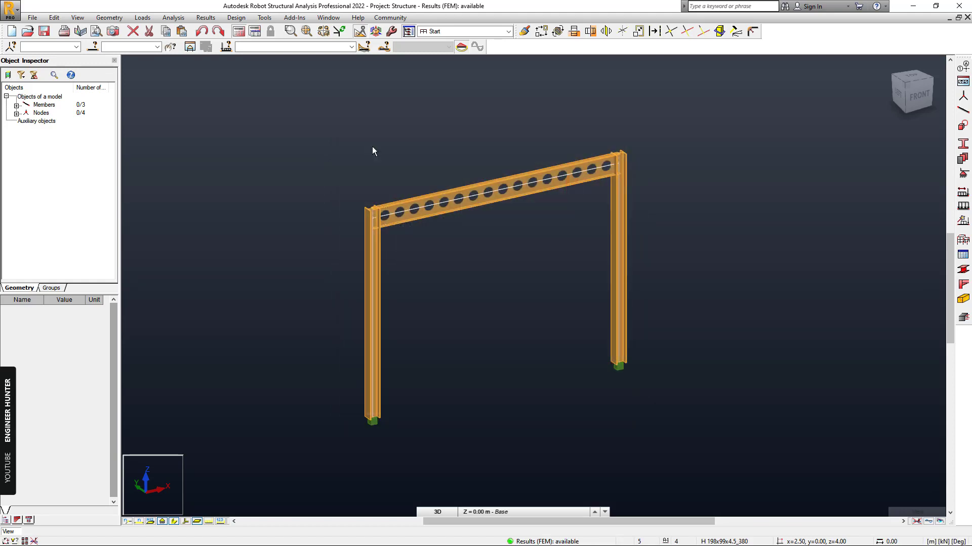
{"action": "left_click", "coordinate": [237, 18]}
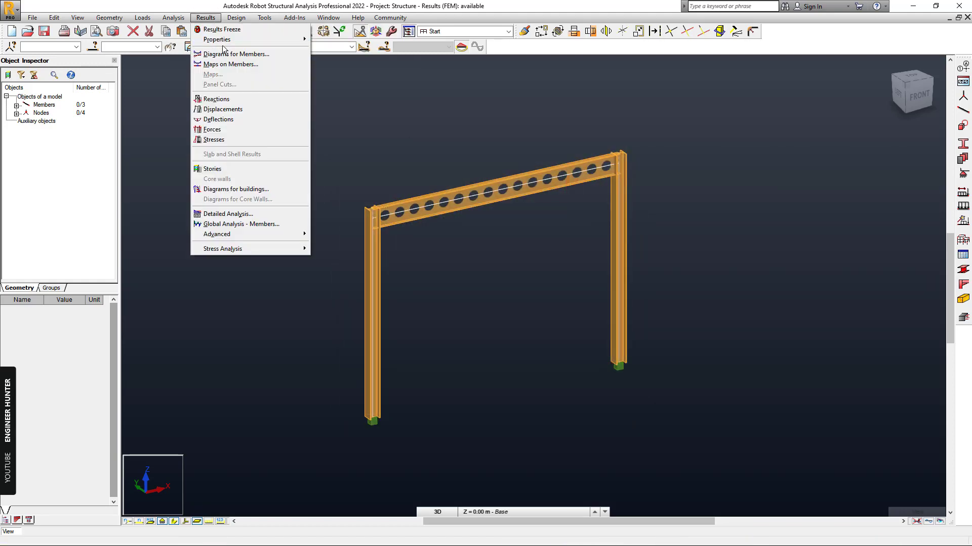
Display the My moment diagram on the members with value labels (max 0.38, min -0.27).
{"action": "left_click", "coordinate": [250, 55]}
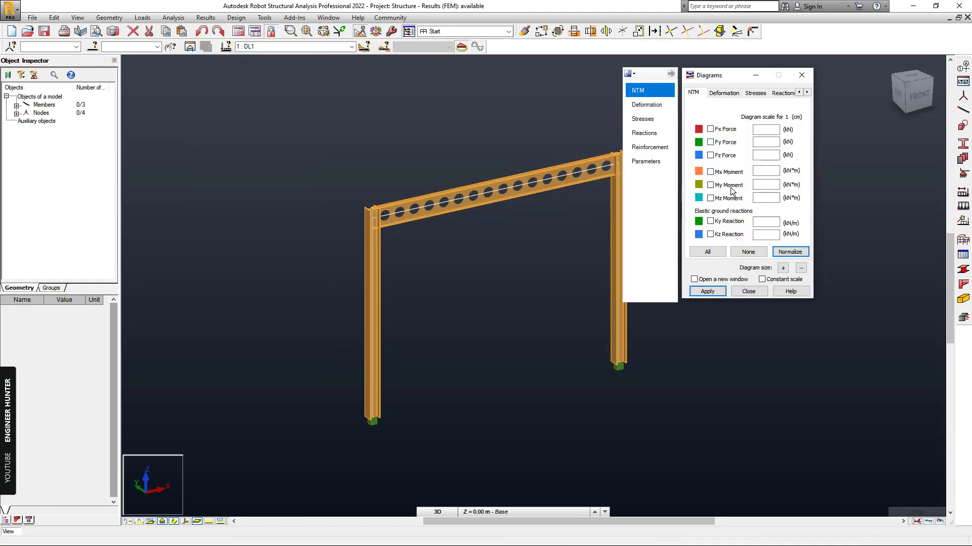
{"action": "left_click", "coordinate": [790, 251]}
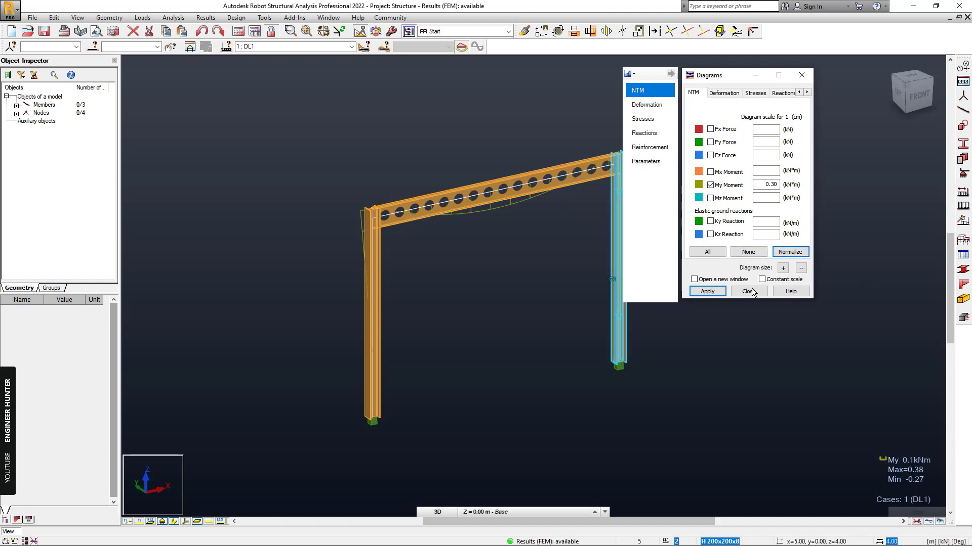
{"action": "left_click", "coordinate": [646, 161]}
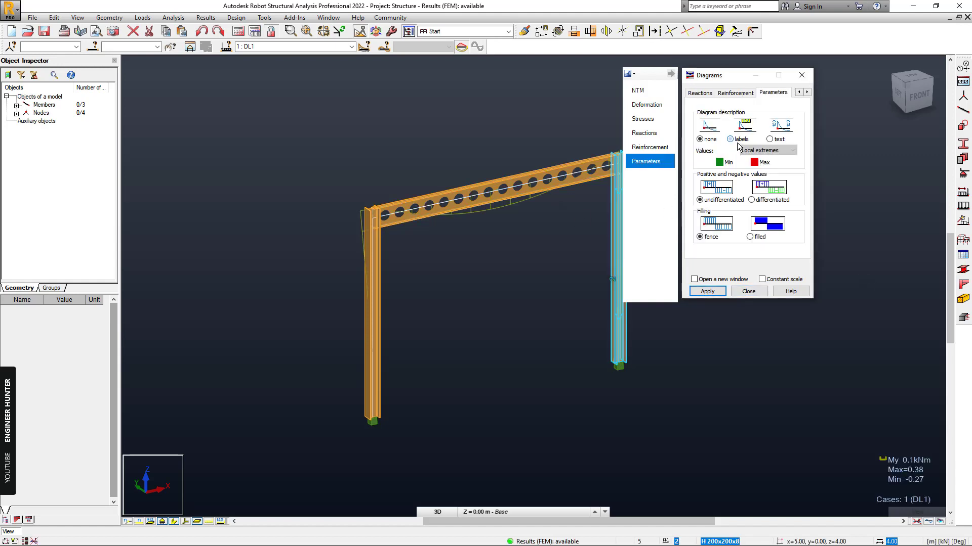
{"action": "left_click", "coordinate": [707, 291]}
{"action": "left_click", "coordinate": [748, 292]}
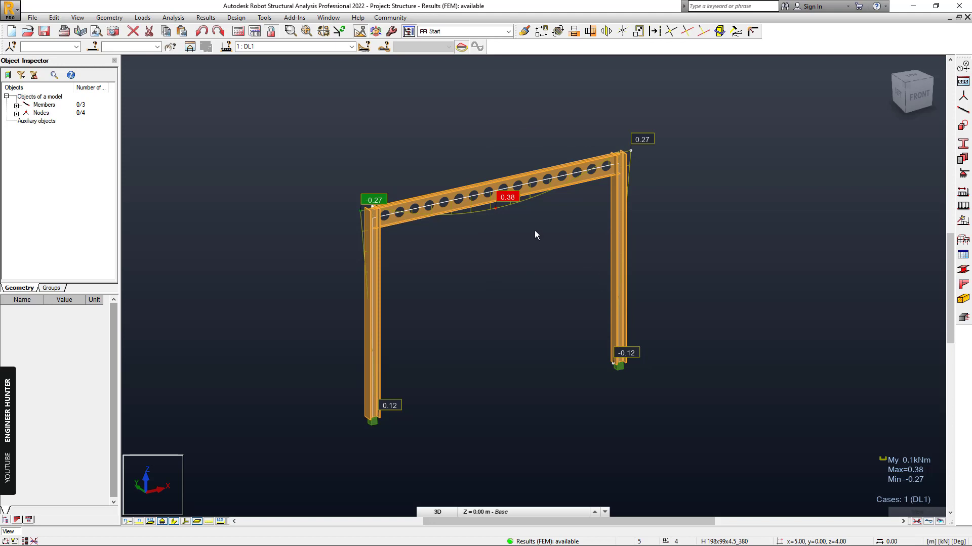
{"action": "middle_click_drag", "start_coordinate": [567, 240], "coordinate": [556, 244], "text": "shift"}
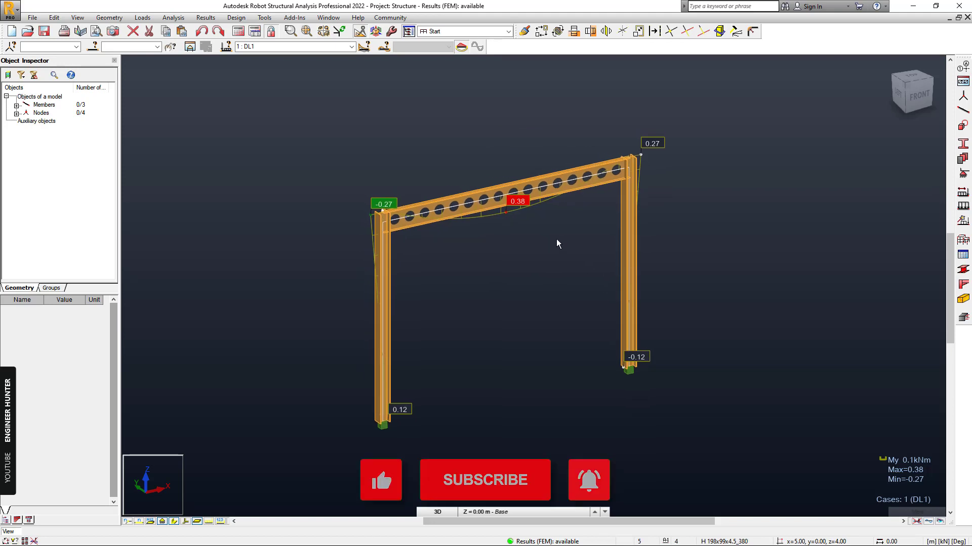